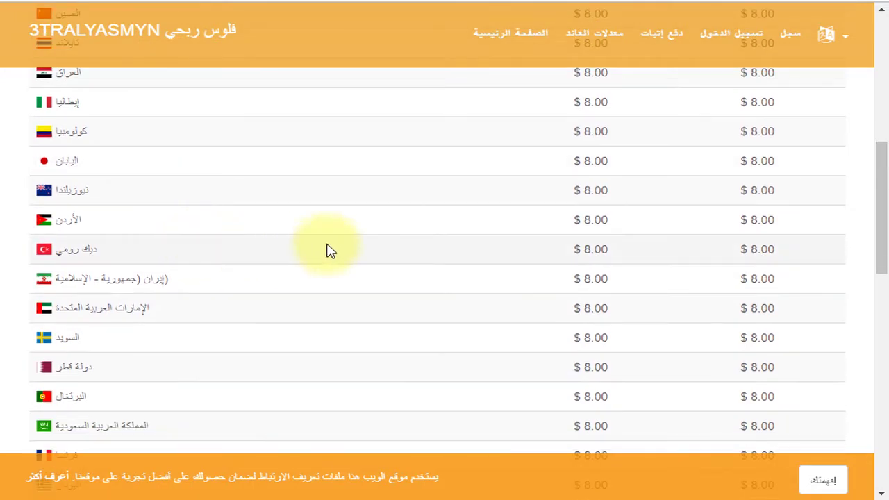
Review the payout rates per 1000 views in the country table
scroll(520, 302, down, 1)
scroll(187, 314, down, 2)
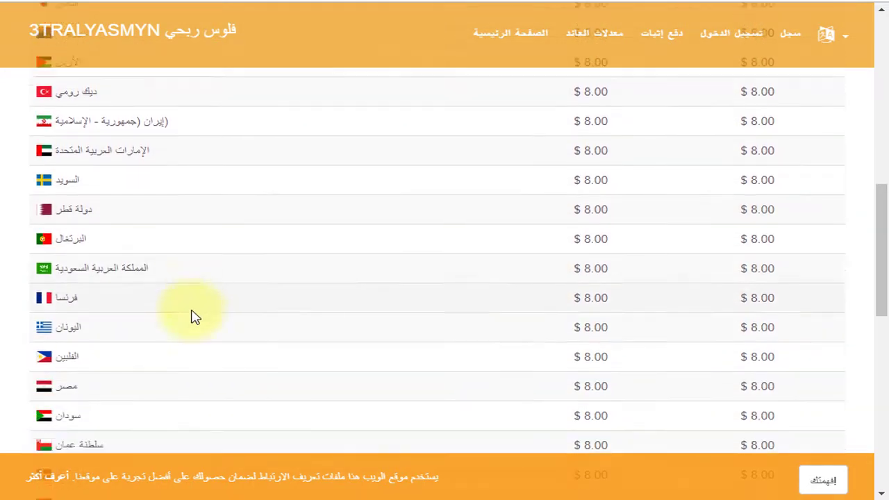
scroll(192, 320, up, 3)
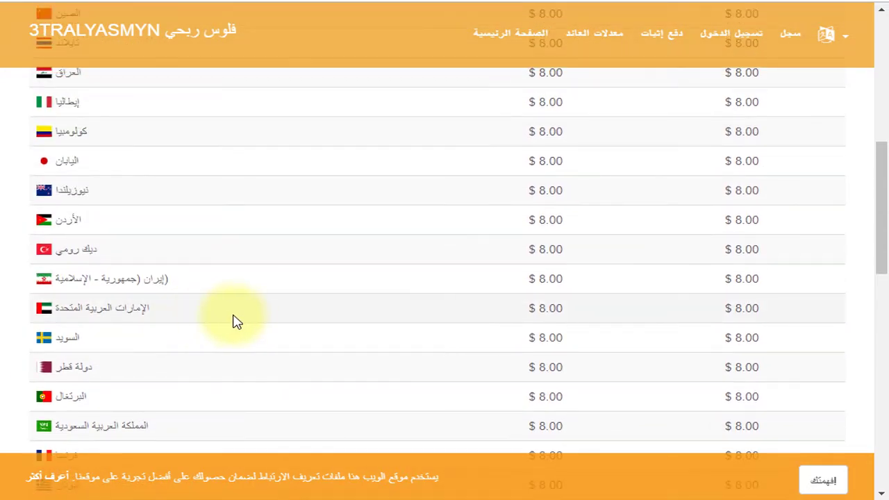
scroll(245, 319, up, 3)
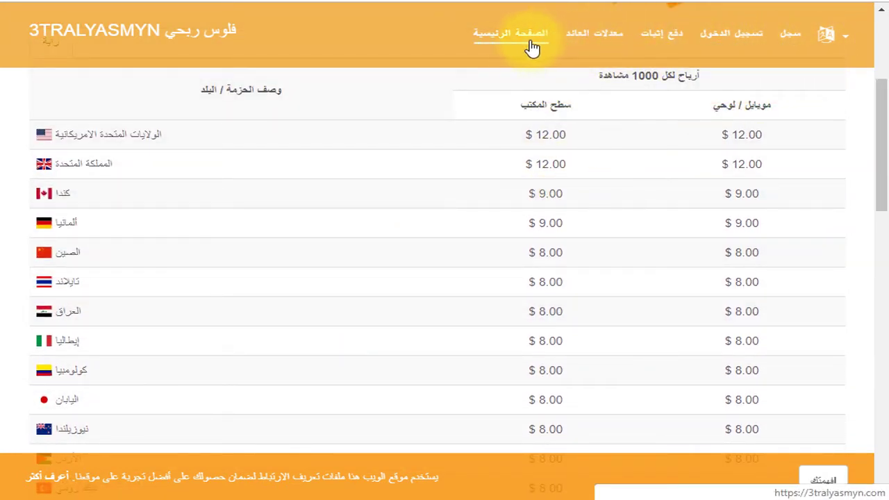
Open the site's home page and examine its membership benefits, growth statistics and accepted payment methods
click(511, 40)
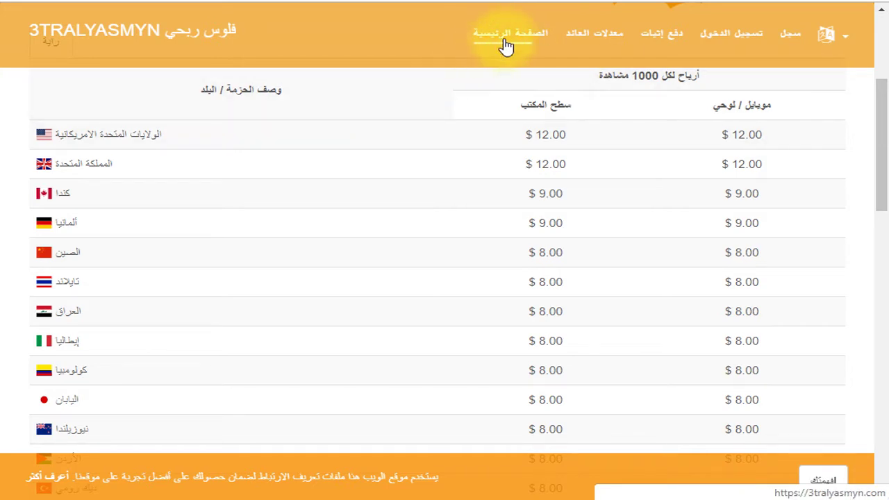
click(509, 43)
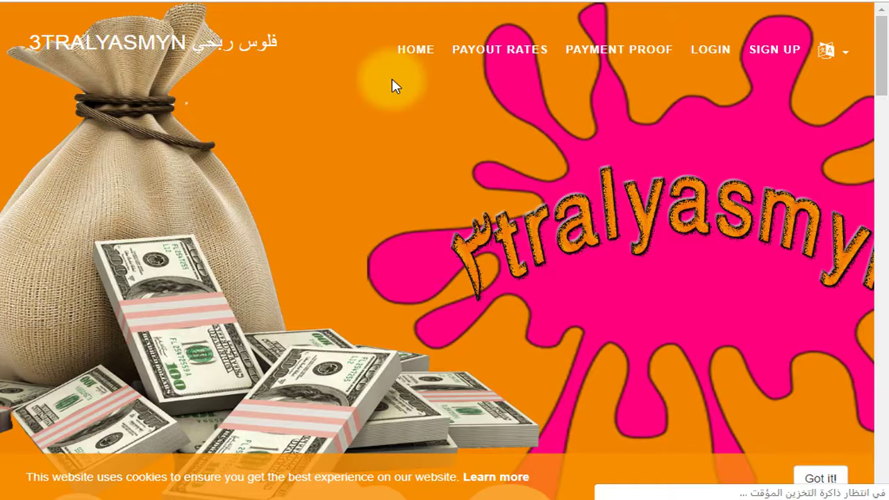
scroll(419, 72, down, 5)
scroll(424, 38, down, 5)
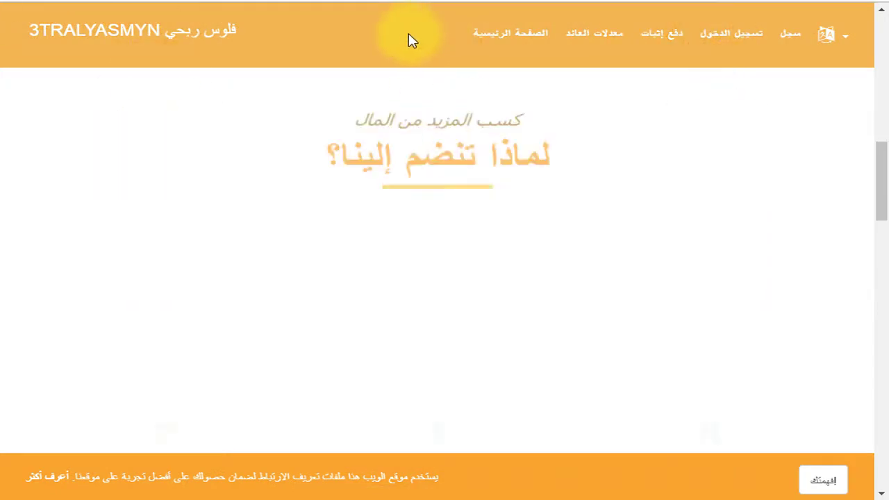
scroll(406, 36, up, 4)
scroll(556, 31, down, 3)
scroll(486, 41, down, 6)
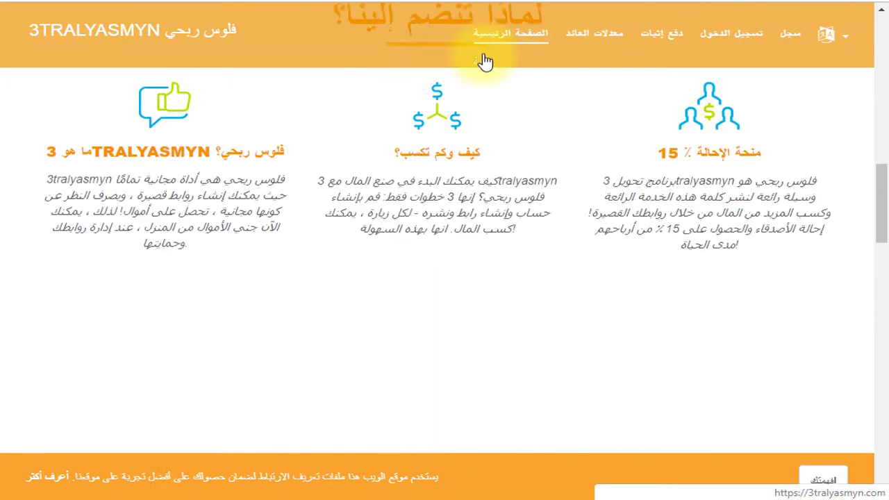
scroll(526, 143, down, 2)
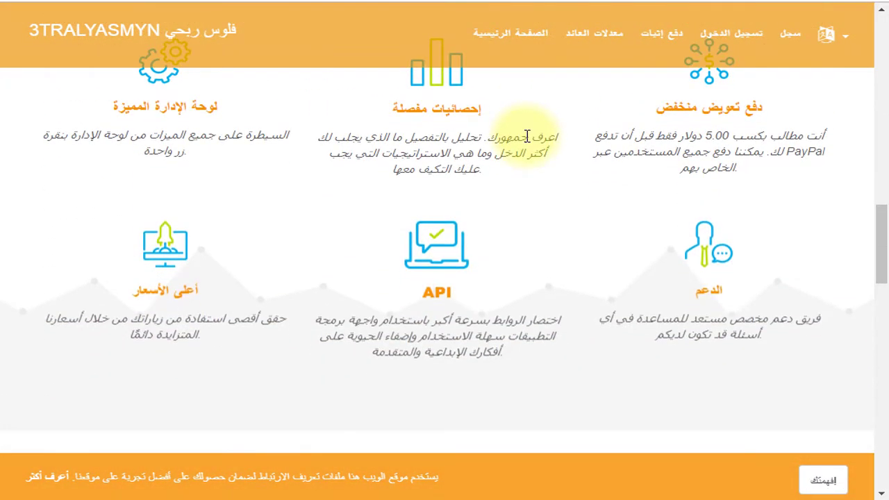
scroll(525, 142, down, 5)
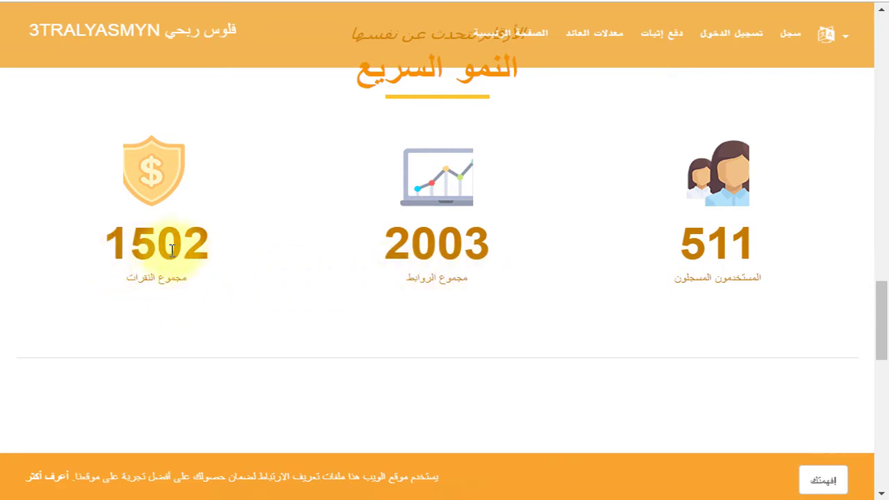
scroll(224, 254, down, 10)
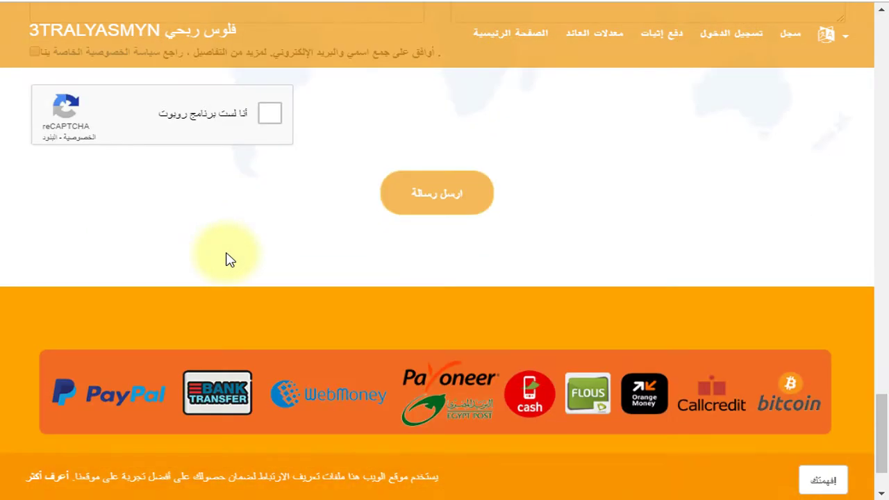
scroll(229, 257, down, 2)
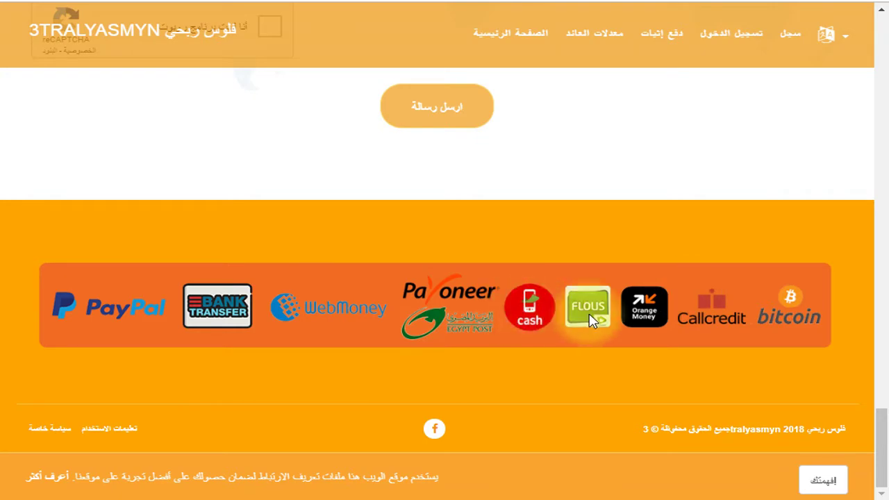
scroll(589, 314, up, 15)
scroll(589, 318, up, 5)
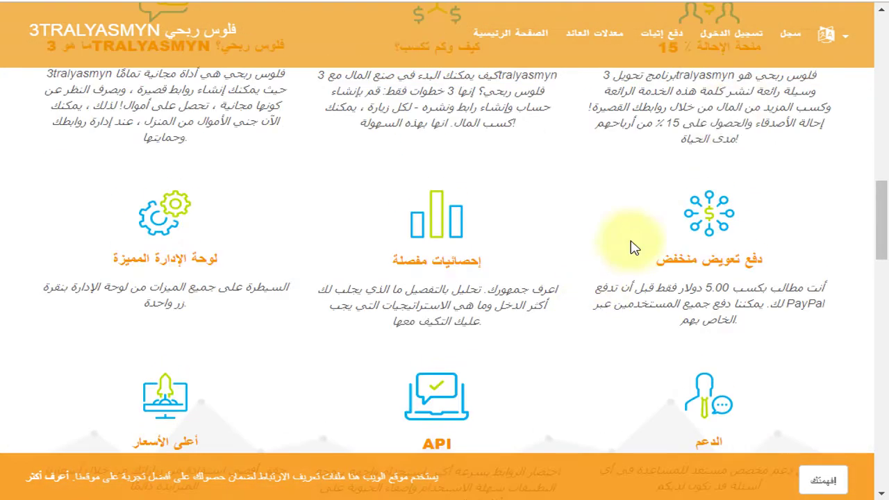
View the new membership registration form and return to the home page
click(791, 35)
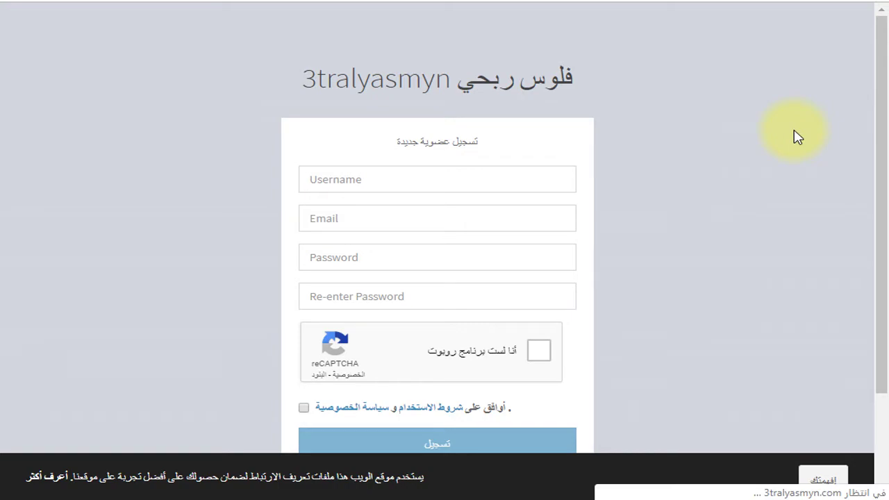
scroll(652, 160, up, 5)
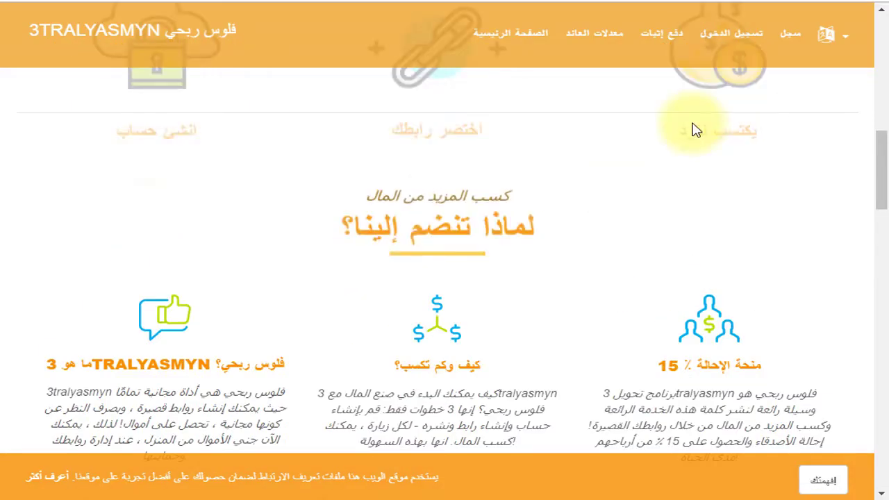
Log in to the site with the account's e-mail address and password
click(731, 36)
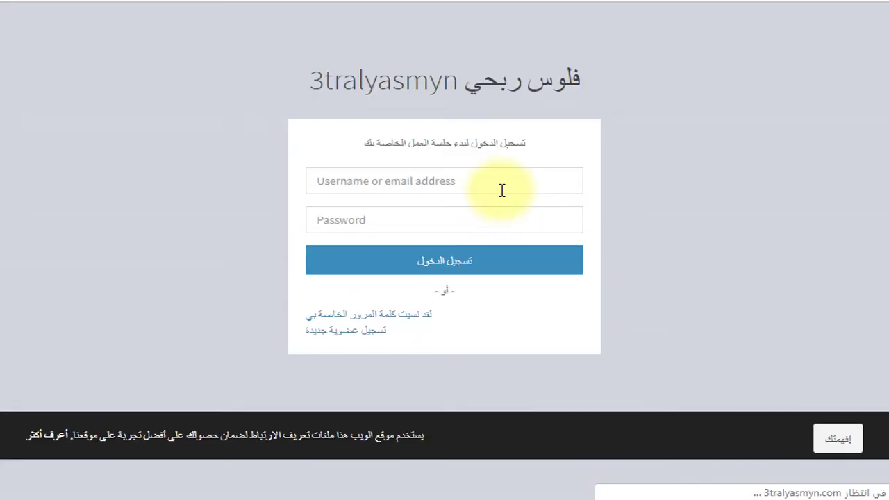
click(363, 177)
click(434, 226)
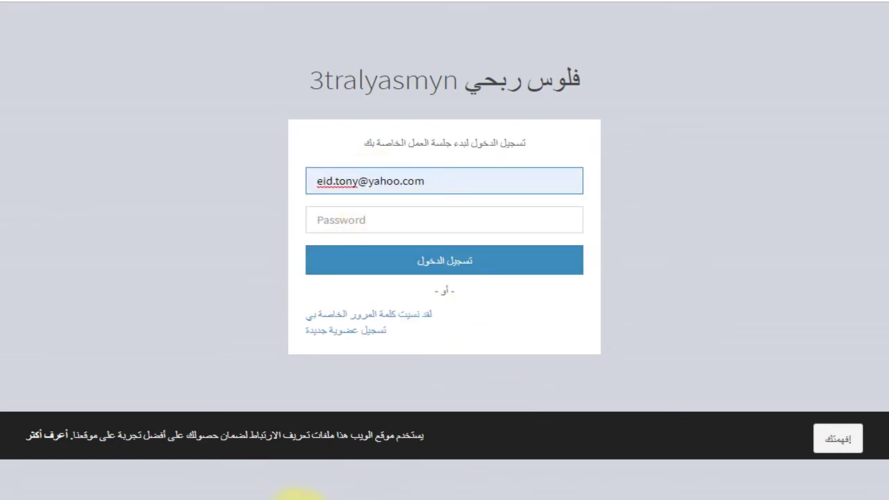
click(548, 499)
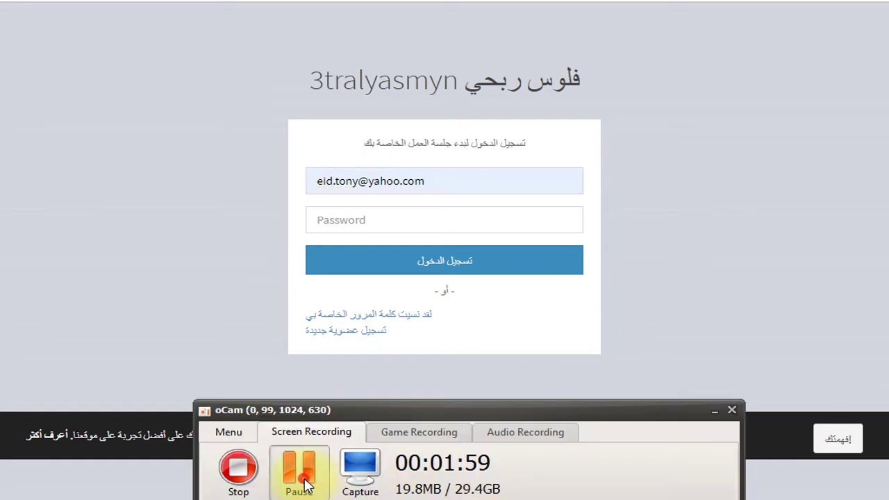
right_click(402, 213)
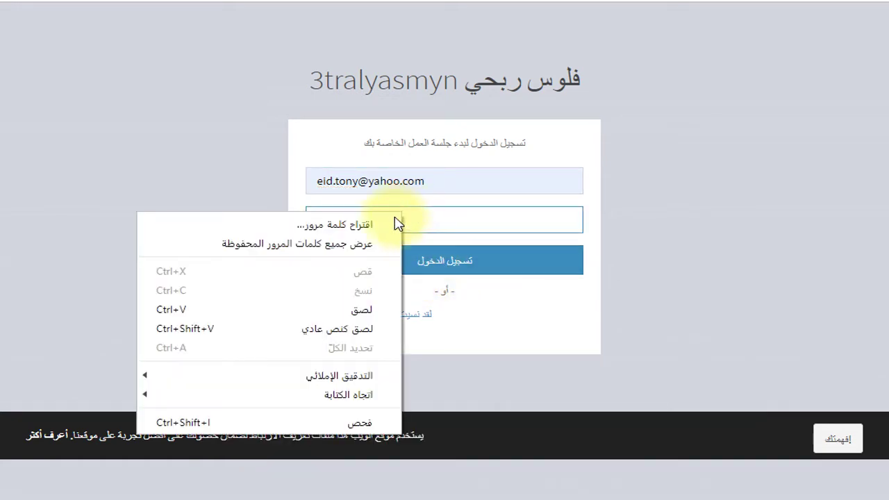
click(348, 310)
click(394, 268)
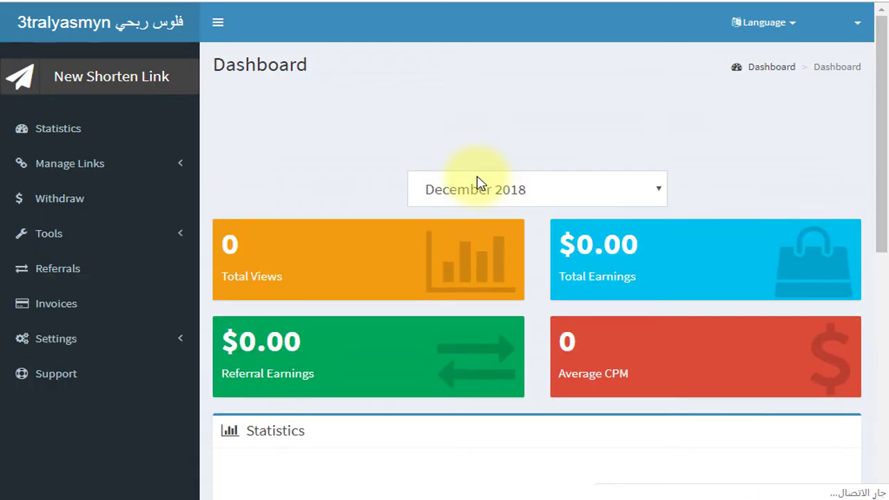
Dismiss the browser's password-saving prompt and open the account's Profile settings
scroll(486, 205, down, 1)
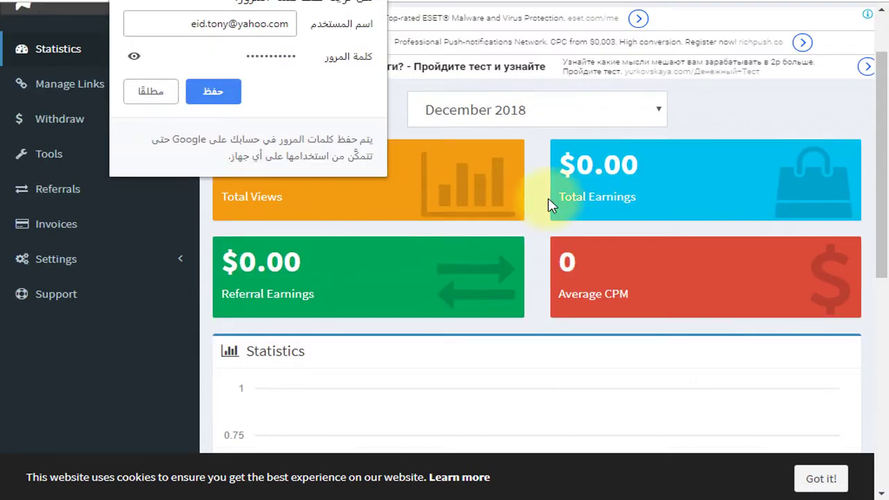
click(700, 99)
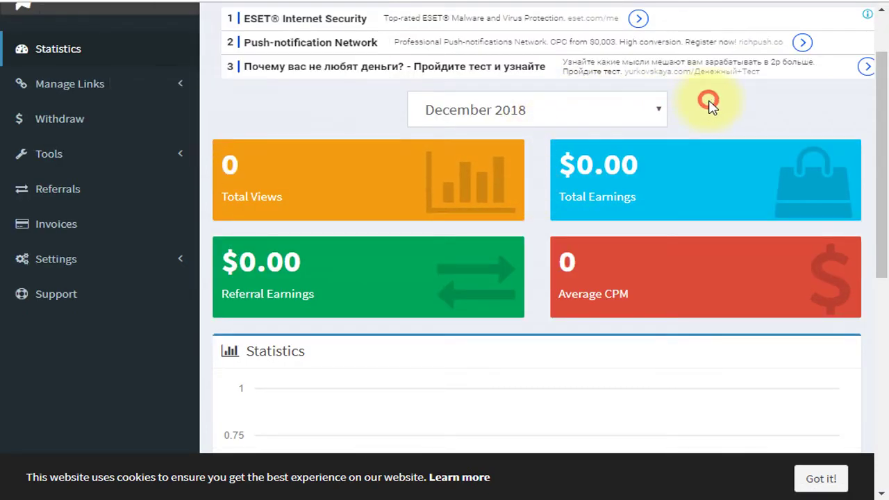
click(73, 264)
click(50, 290)
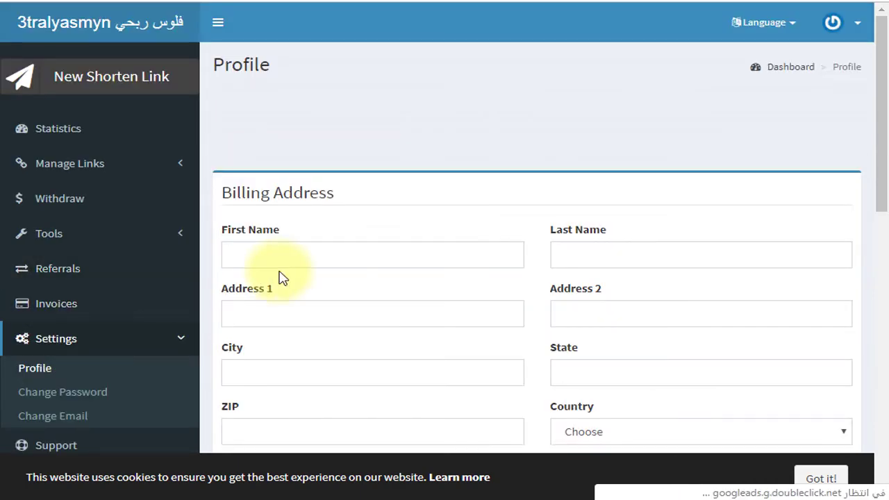
Translate the Profile page into Arabic
scroll(365, 250, down, 1)
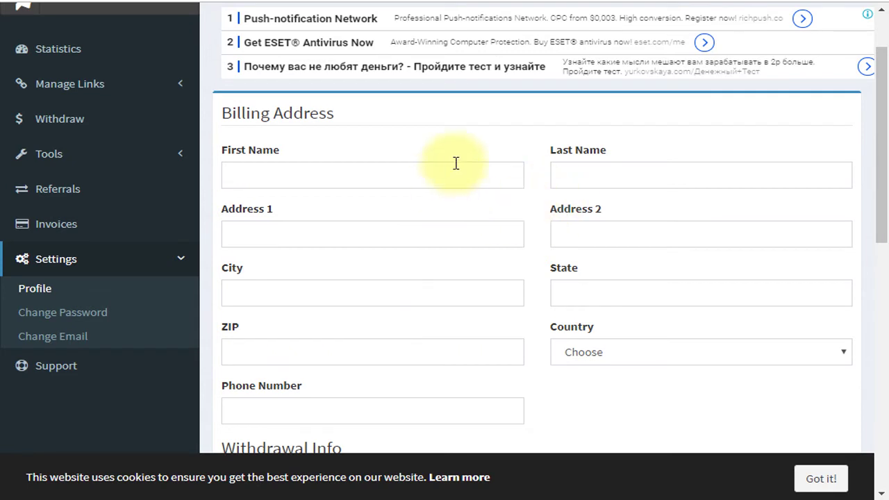
right_click(490, 122)
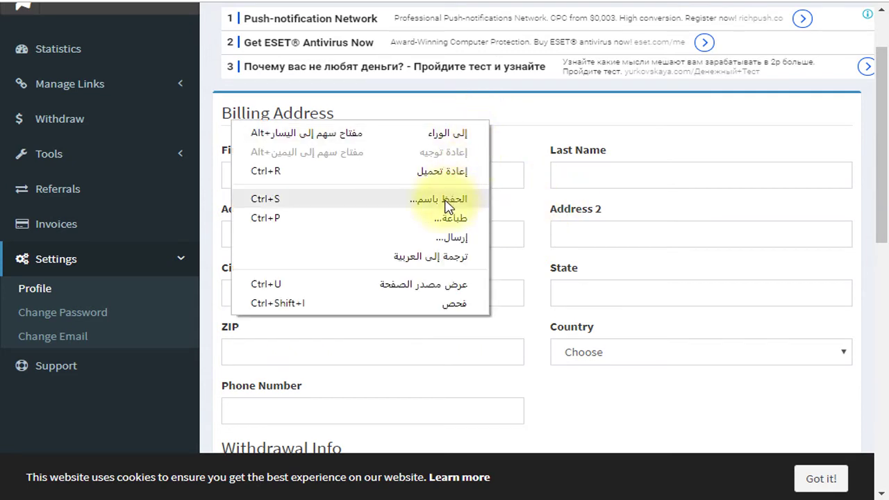
click(432, 257)
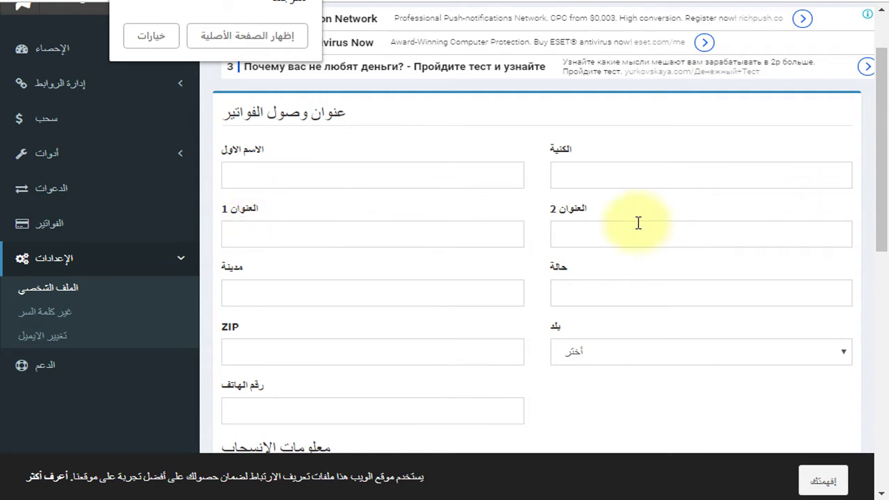
Examine the profile's billing address fields and the minimum withdrawal amount for each payment method
scroll(556, 173, down, 2)
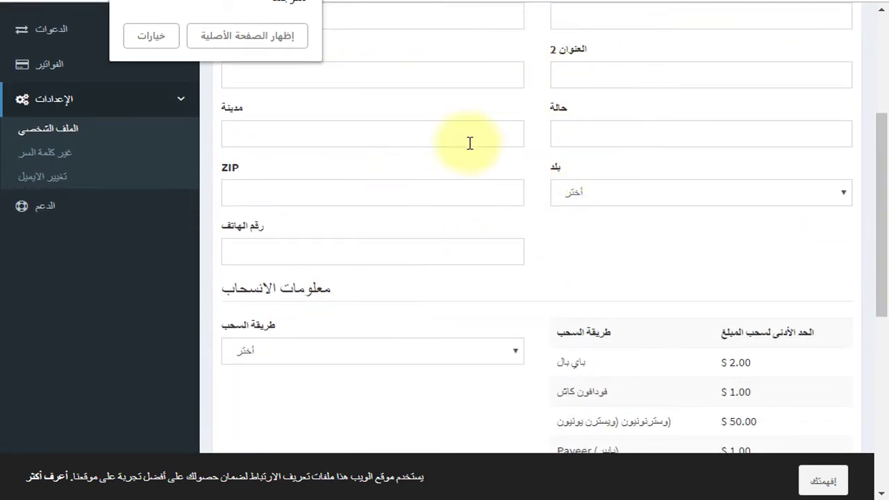
scroll(455, 229, down, 1)
scroll(452, 229, down, 1)
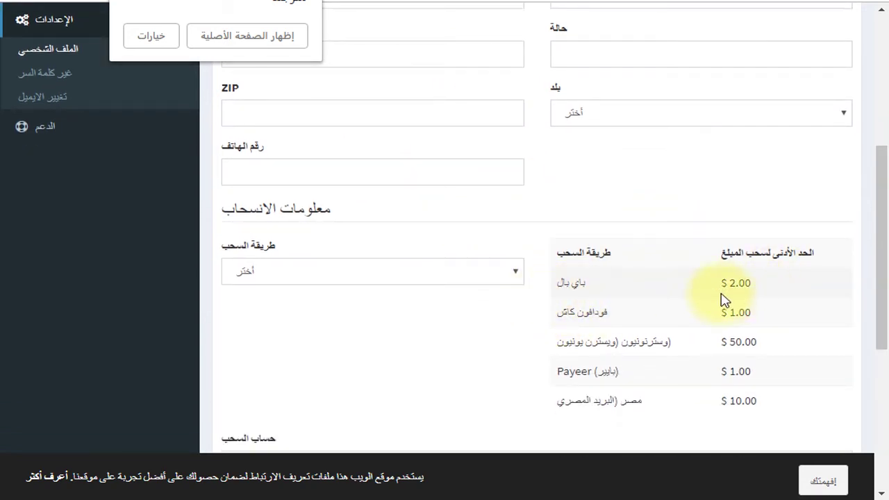
scroll(742, 323, down, 1)
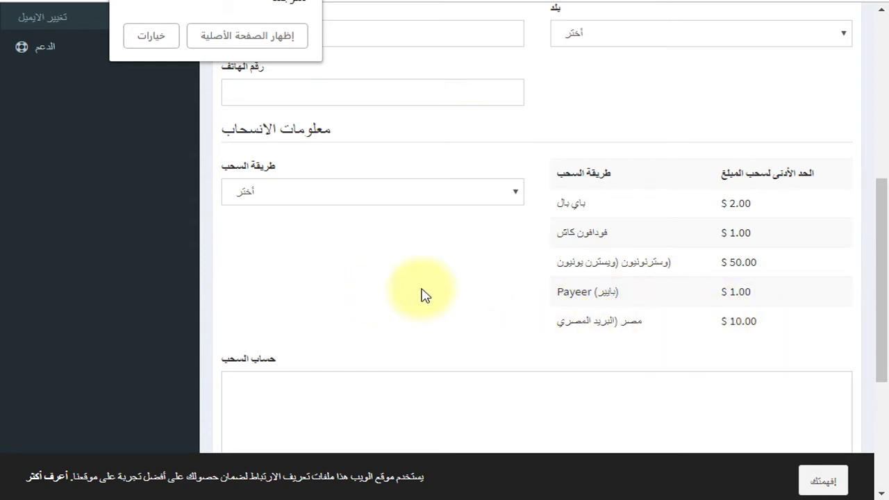
scroll(423, 293, down, 2)
scroll(423, 294, up, 2)
scroll(422, 294, up, 1)
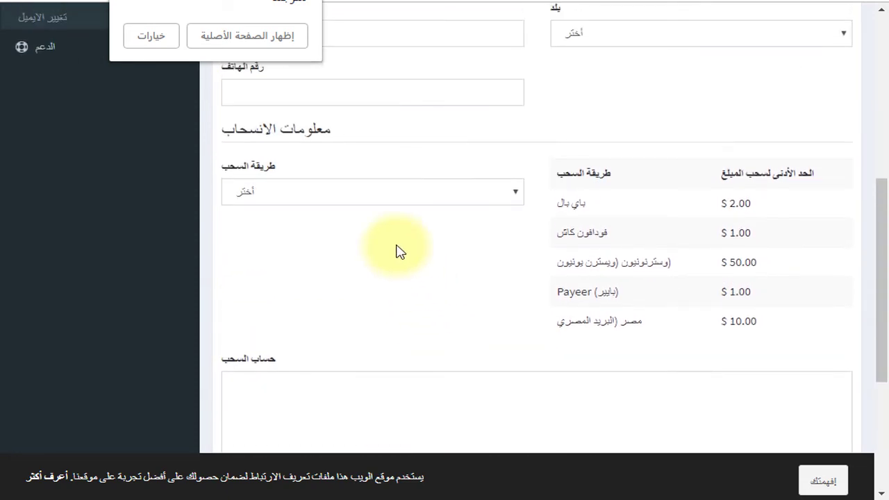
Check the available options for the withdrawal method and look at the withdrawal account field, leaving both unfilled
click(518, 194)
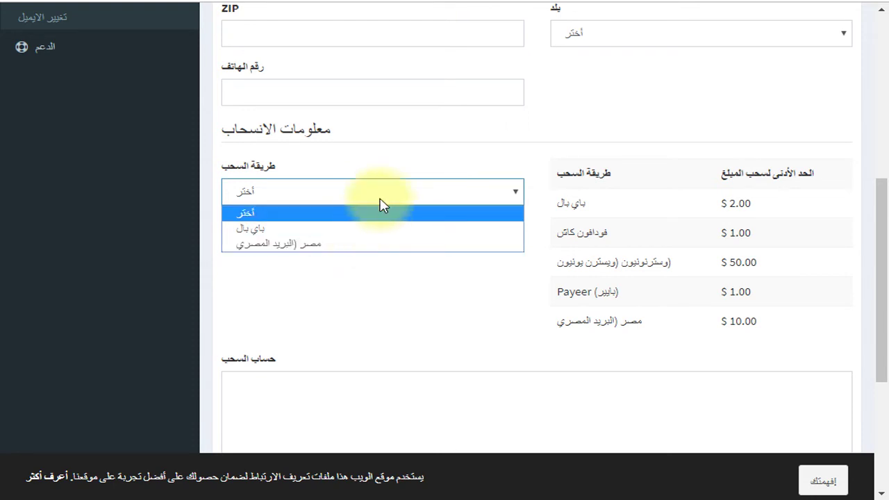
click(402, 379)
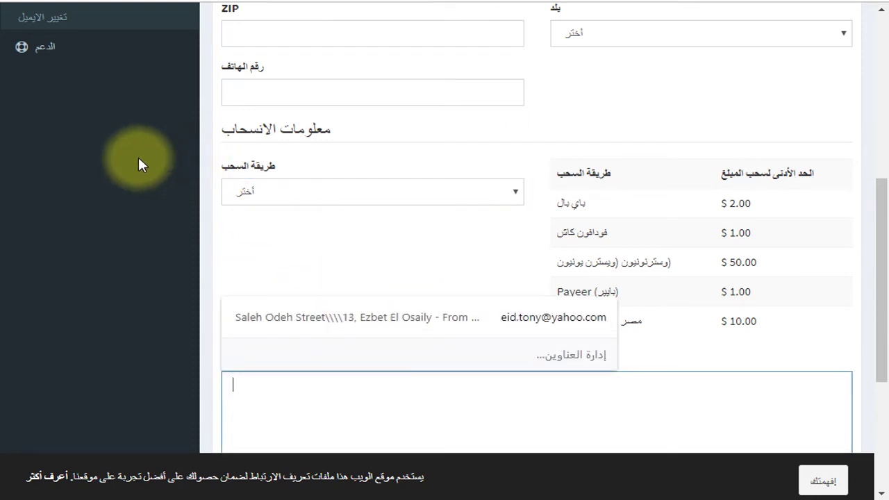
scroll(96, 210, up, 3)
scroll(97, 212, up, 2)
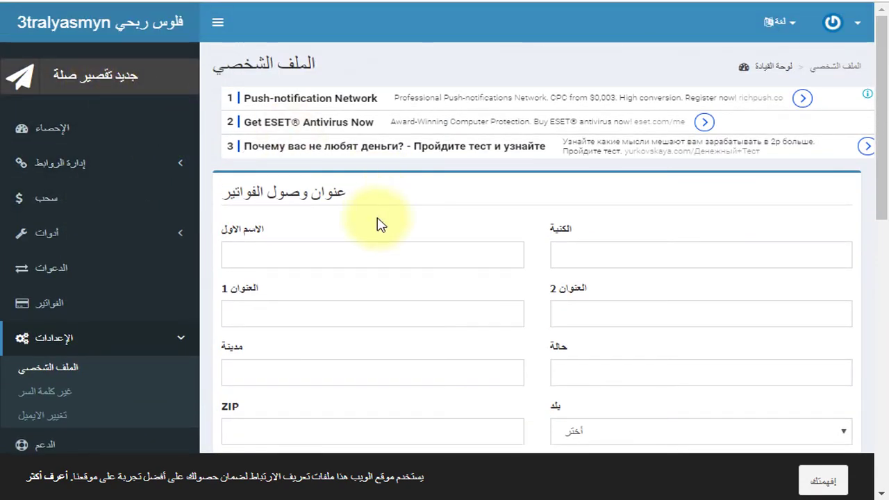
Open the form for shortening a new link and view its URL field without entering an address
click(113, 76)
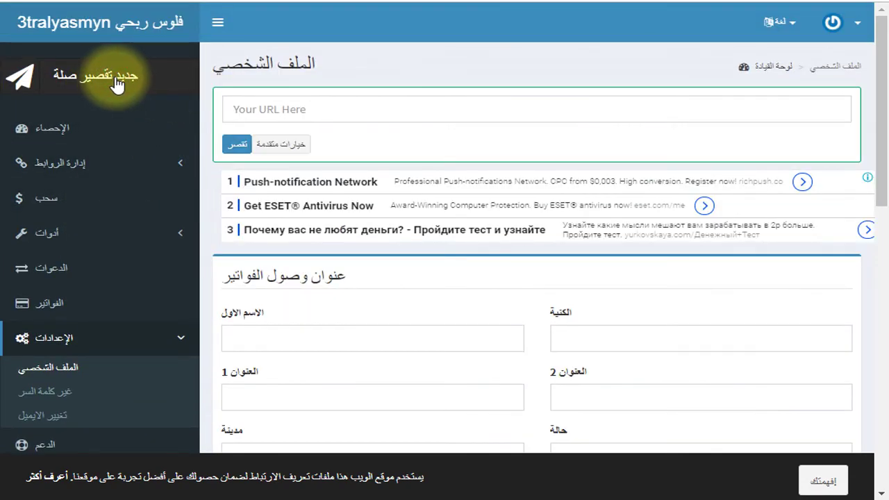
click(445, 113)
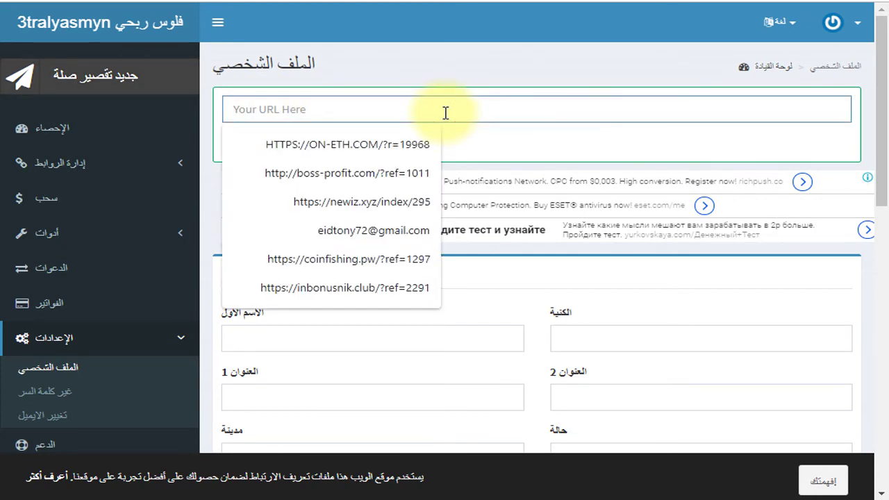
click(586, 71)
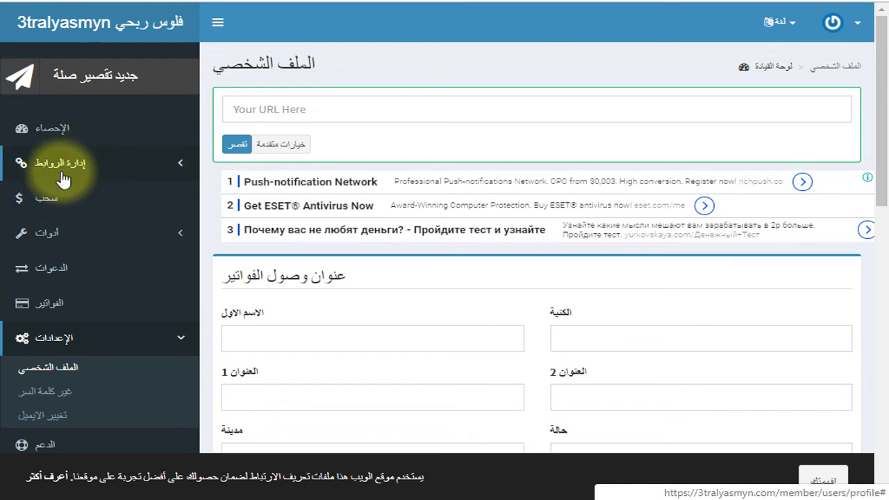
Review the statistics dashboard's earnings summary and the withdrawal page's balances, payout instructions and payment statuses
click(54, 130)
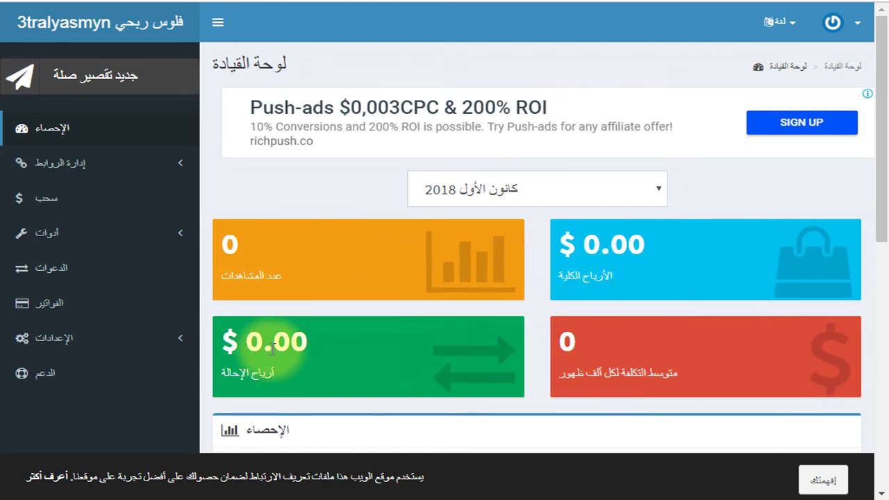
scroll(241, 336, down, 2)
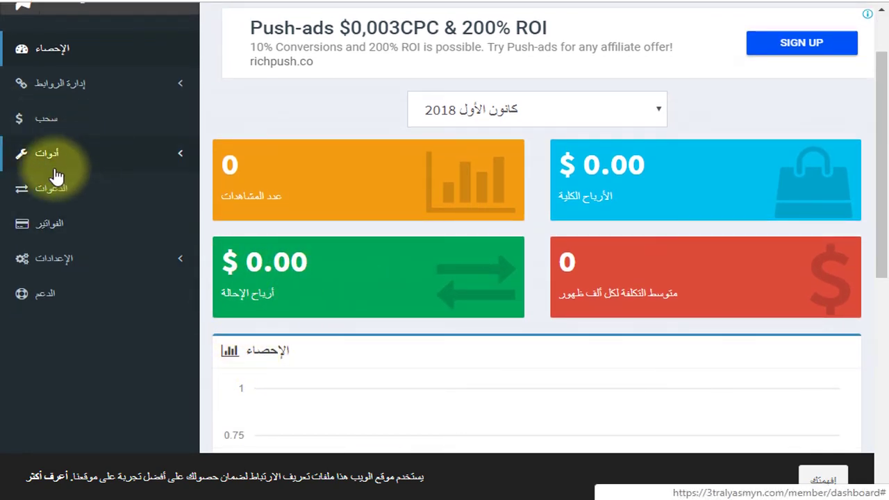
click(52, 119)
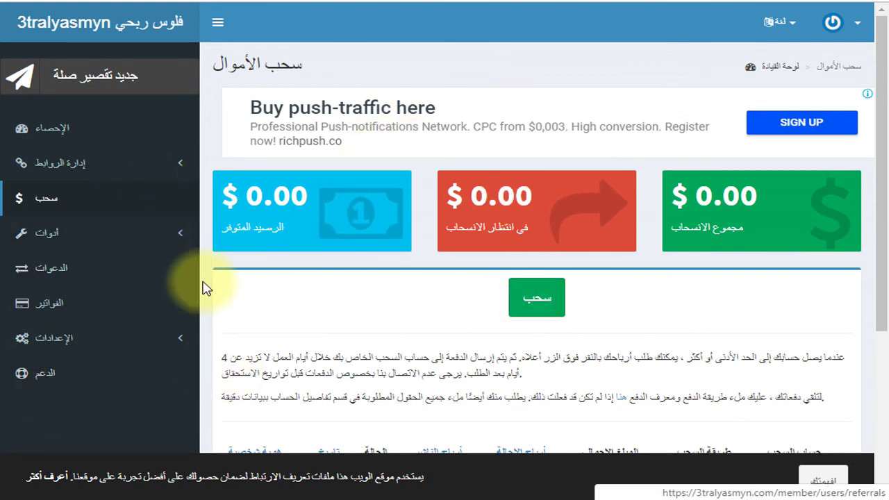
scroll(354, 292, down, 2)
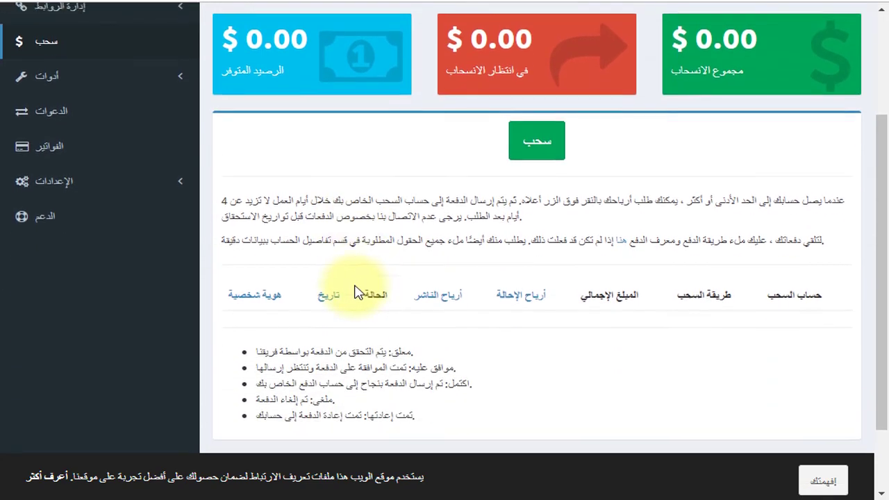
scroll(354, 292, up, 2)
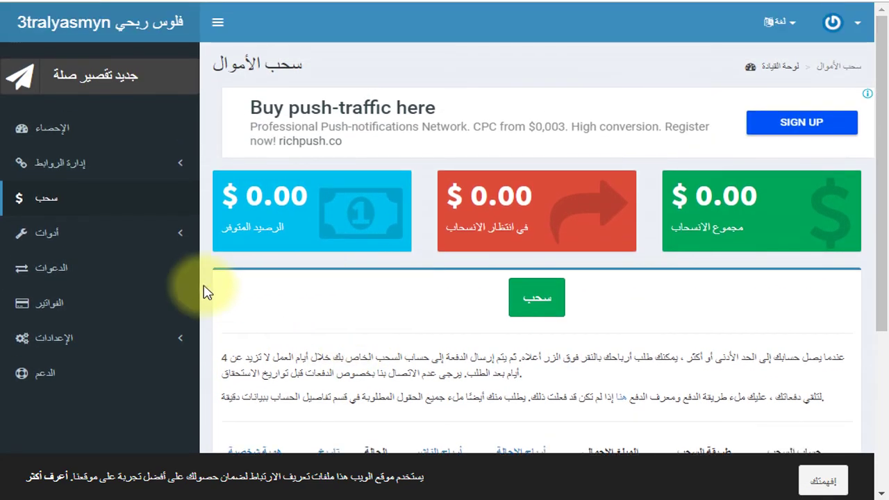
View the referral program page with its referral link, and the invoice management page
click(59, 274)
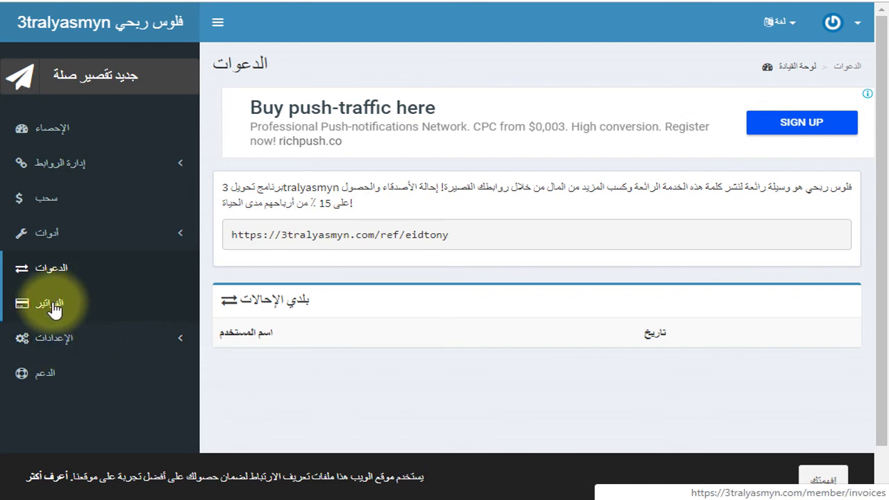
click(92, 297)
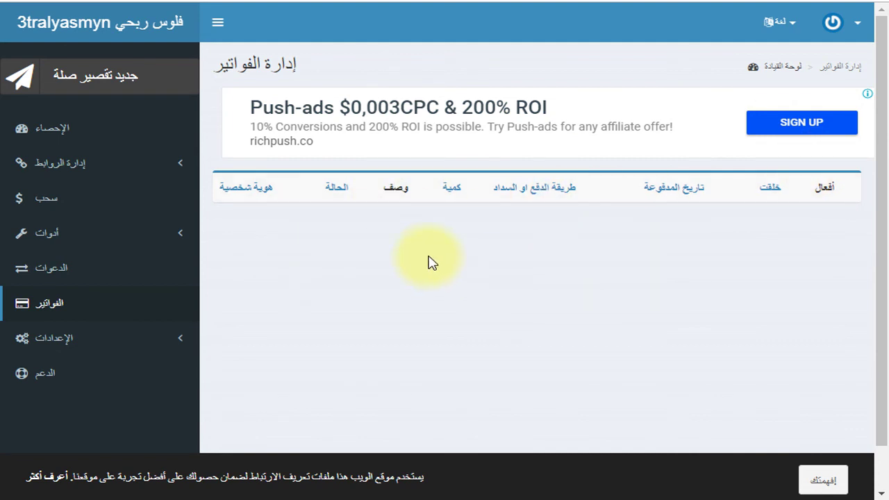
Return to the statistics dashboard and examine the December 2018 views chart and the daily earnings table
click(436, 207)
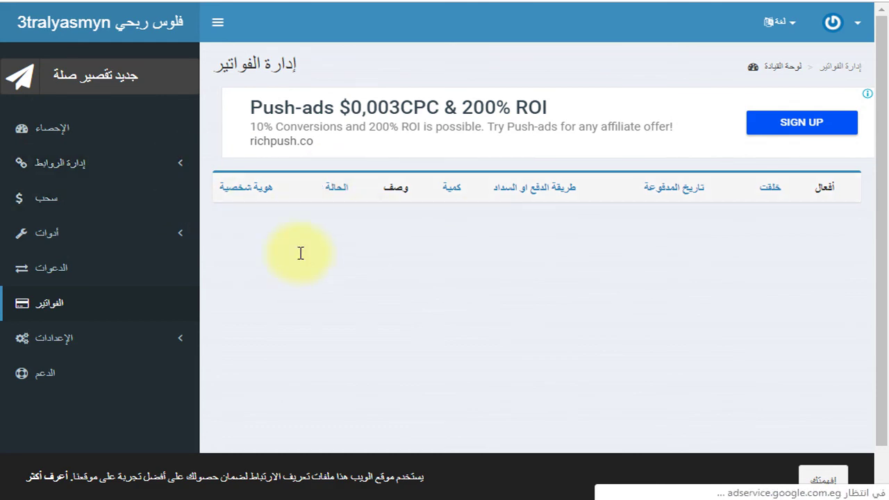
scroll(464, 270, down, 3)
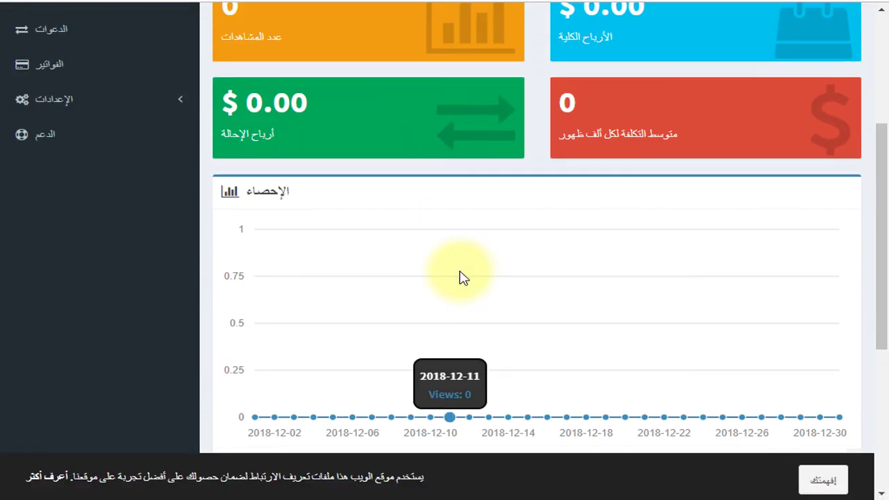
scroll(462, 274, down, 3)
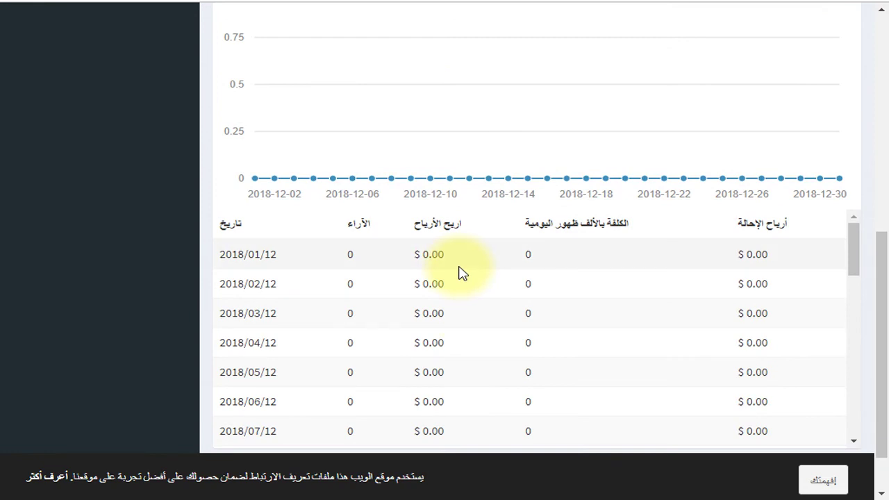
scroll(460, 270, up, 4)
scroll(431, 236, up, 2)
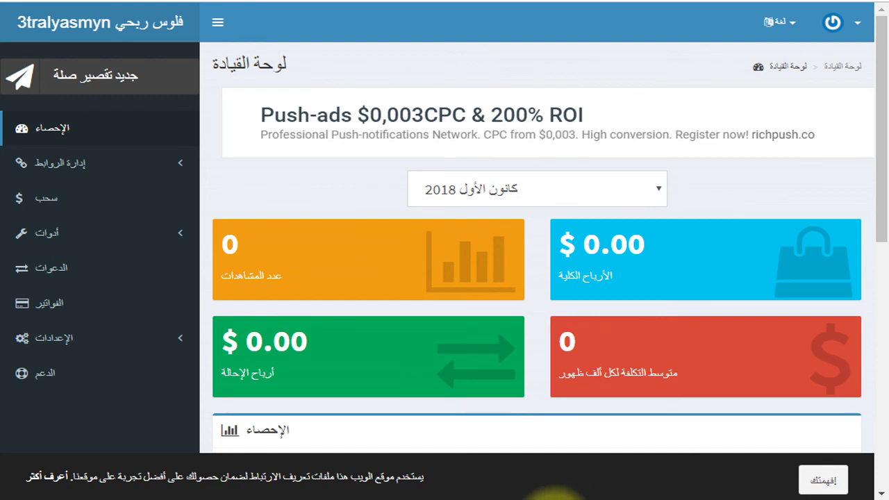
mouse_move(550, 497)
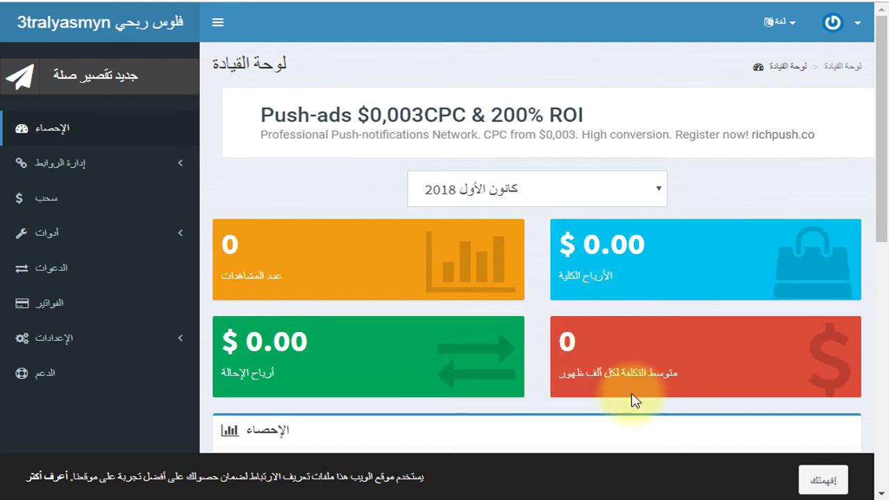
click(554, 495)
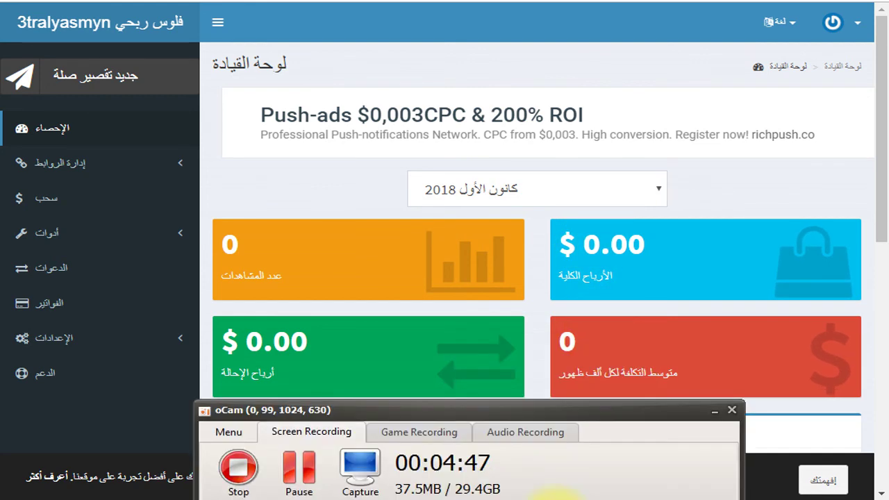